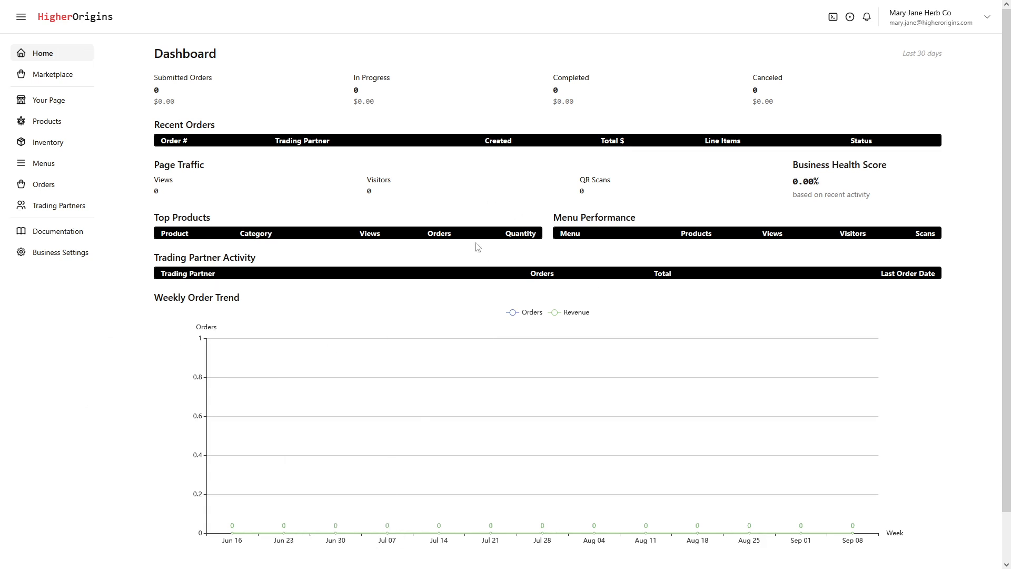
Start a new product and name it "Green Herbs 3.5g Jar"
left_click(31, 123)
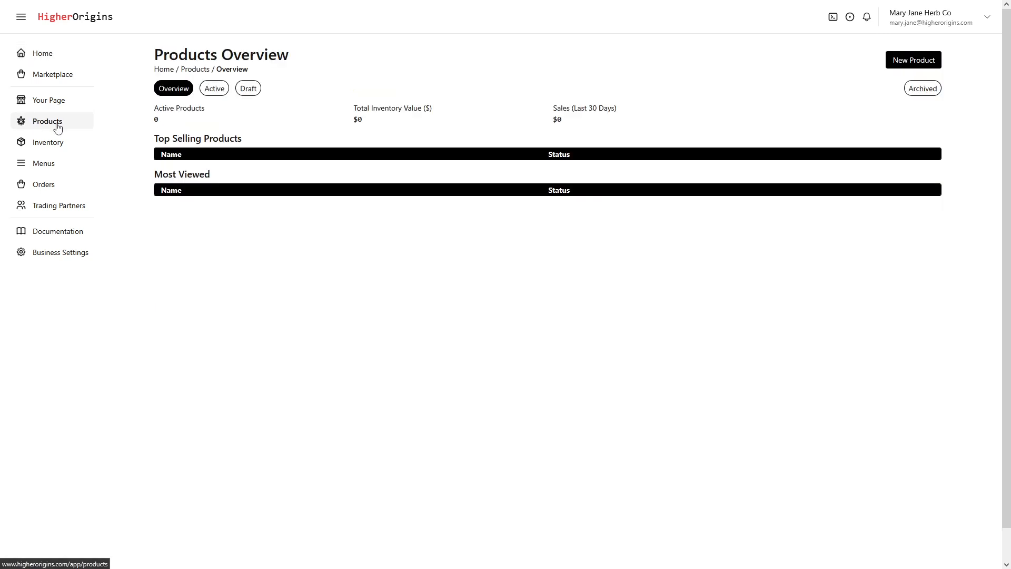
left_click(908, 62)
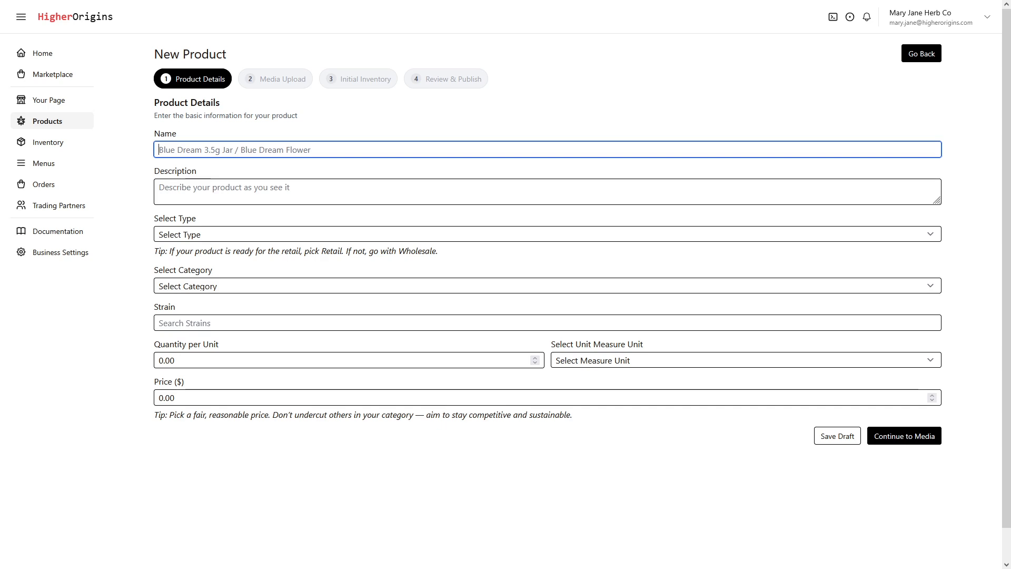
type("Gree")
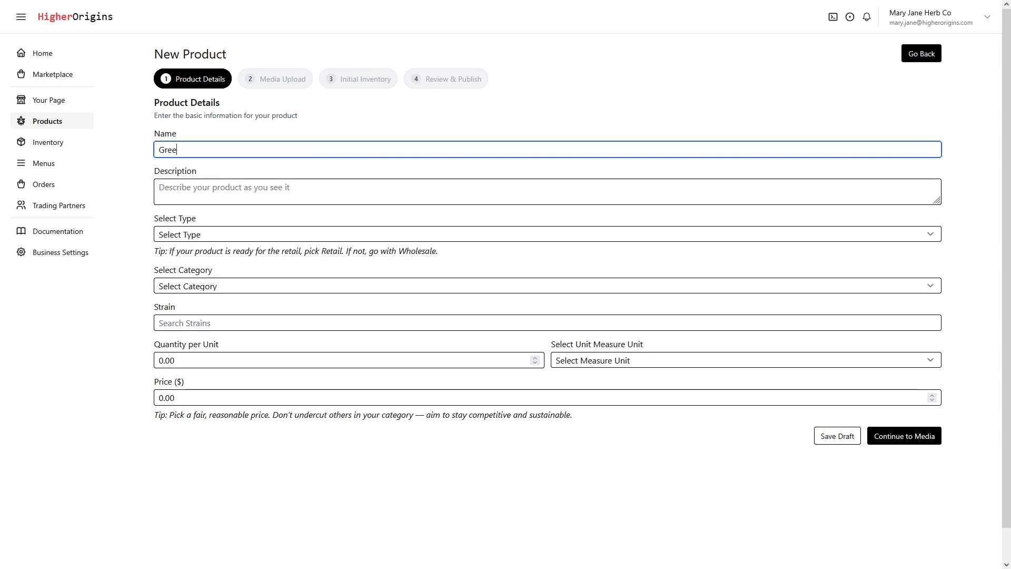
type("n Herbs 3.5g Jar")
key("Tab")
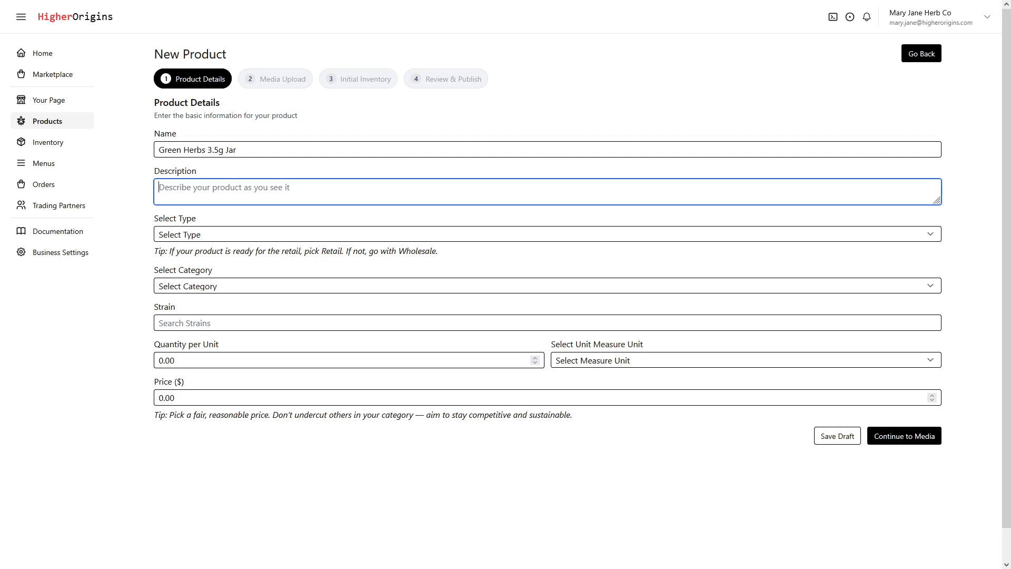
Enter the product description "Delicious Green herbs you will enjoy!"
type("Delicious Green herbs you will enjoy!")
key("Tab")
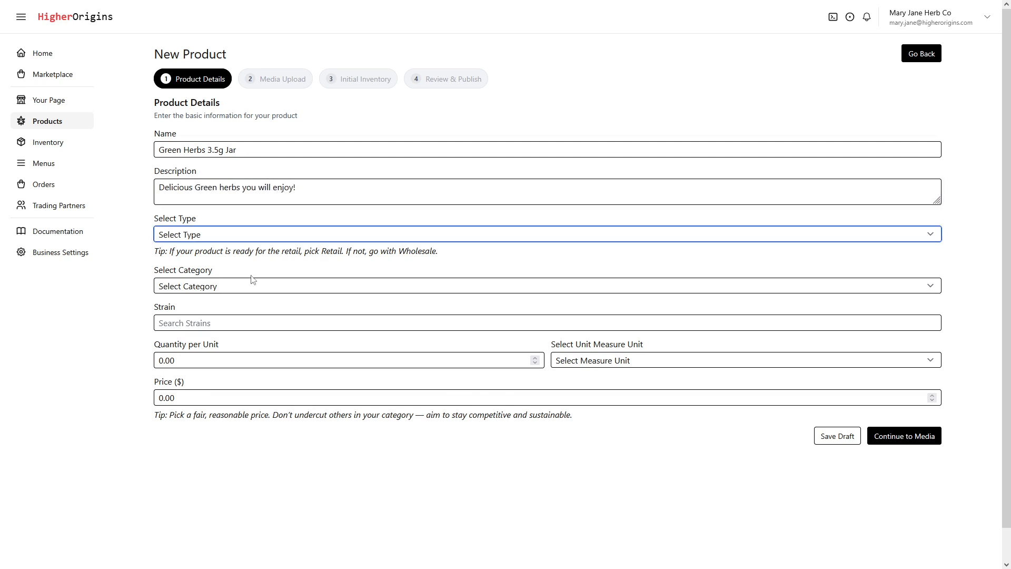
Set the product's type to Retail and its category to Flower
left_click(242, 237)
left_click(246, 280)
left_click(253, 292)
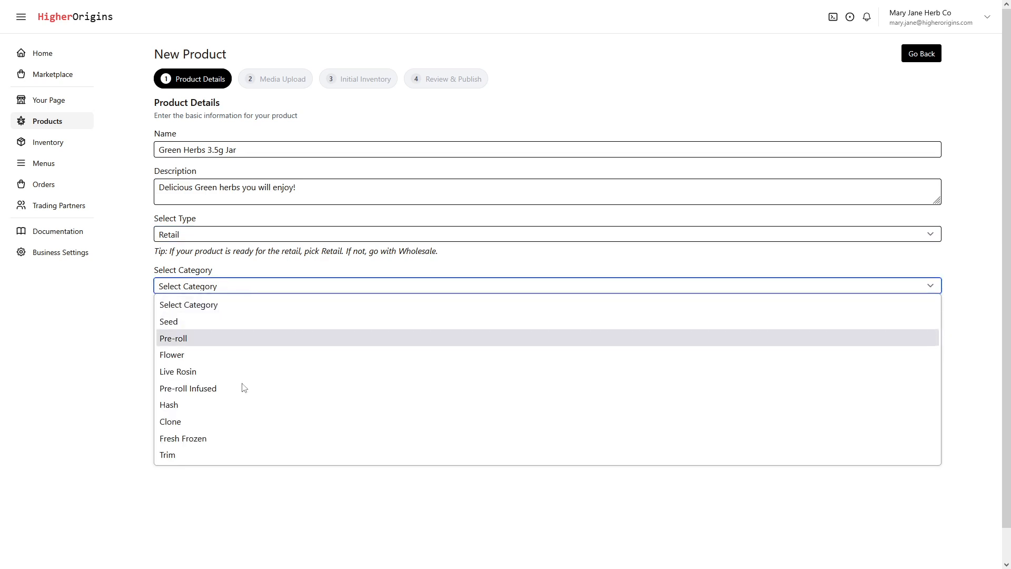
left_click(219, 353)
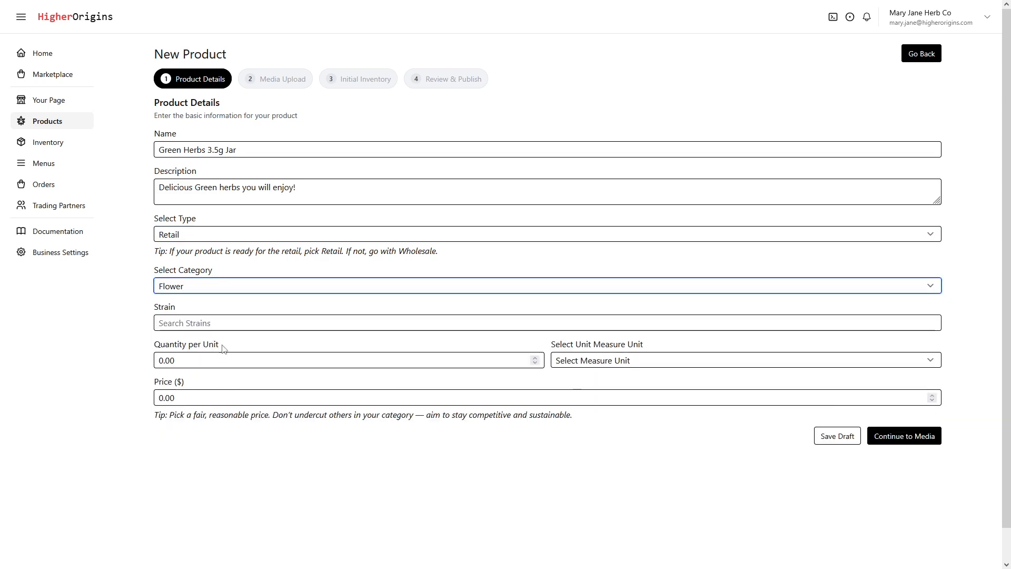
Create a new strain named "Green Herb" and assign it to the product
scroll(222, 349, "down", 1)
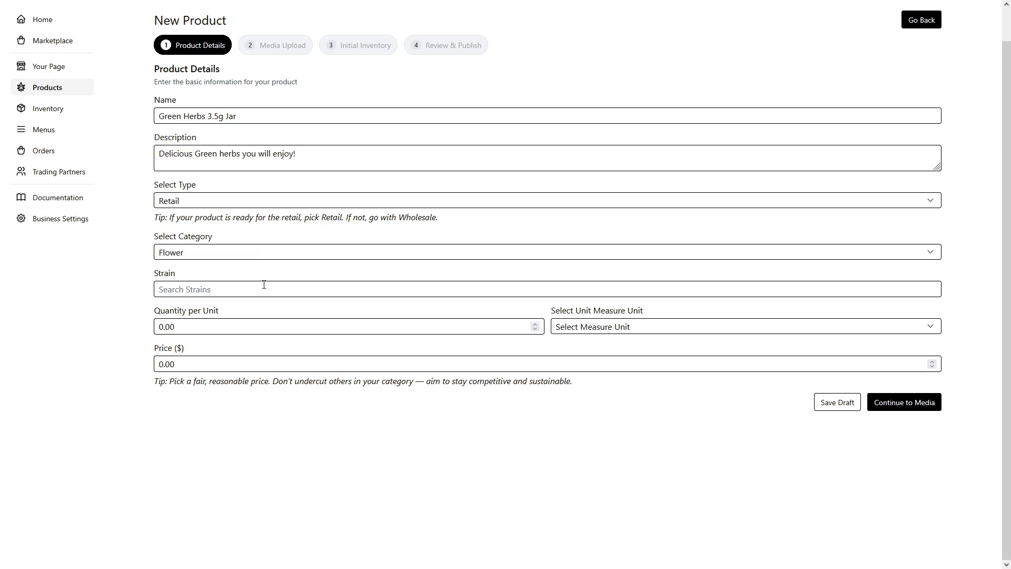
left_click(264, 284)
scroll(271, 316, "down", 1)
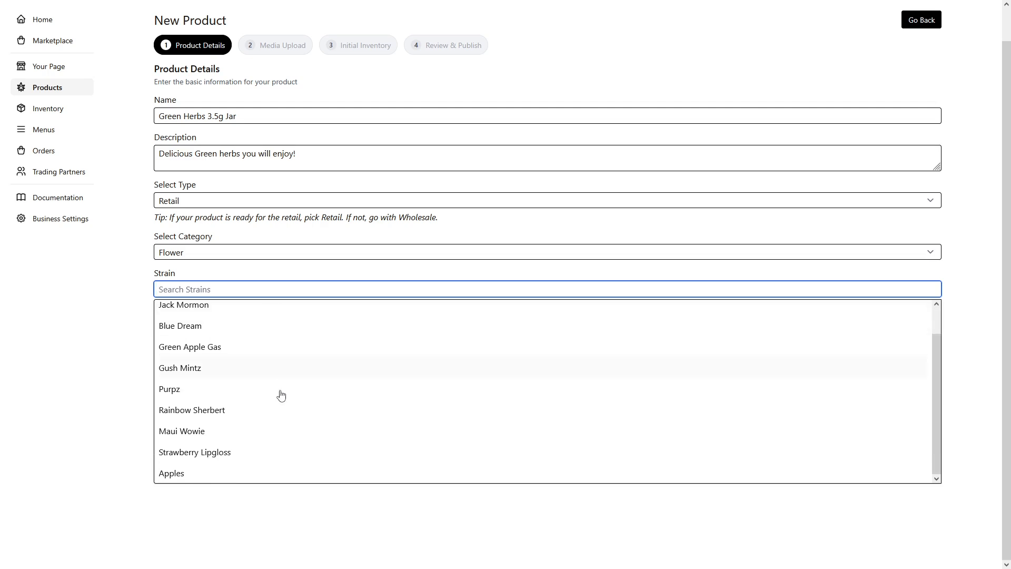
scroll(282, 334, "up", 1)
scroll(285, 344, "down", 1)
type("Green Herb")
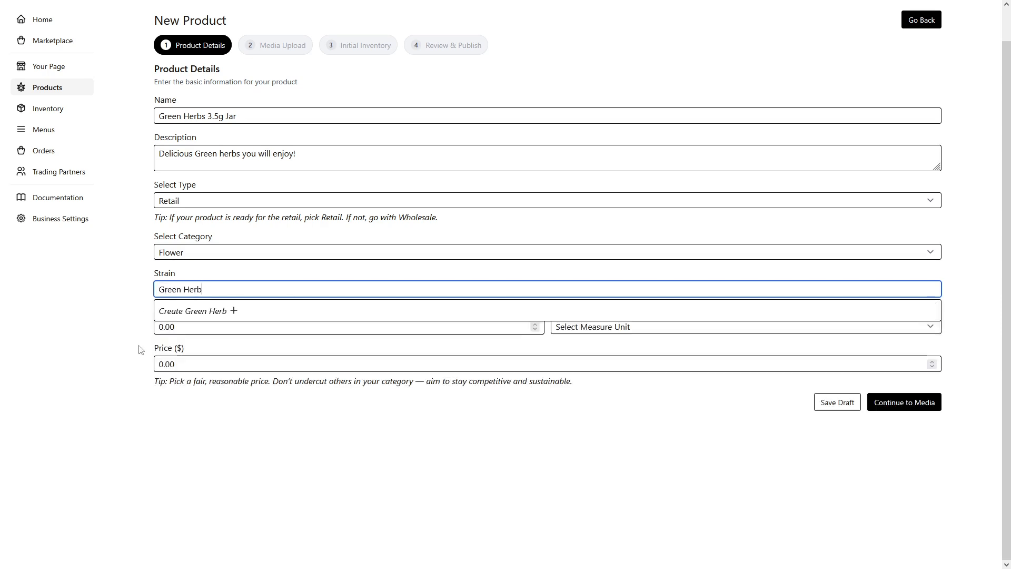
left_click(222, 315)
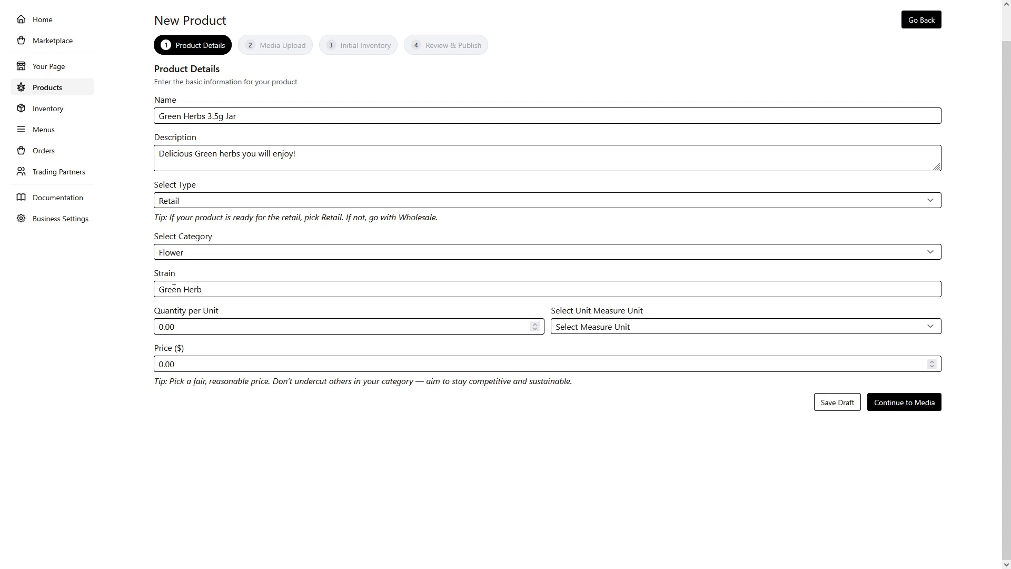
Set the quantity per unit to 3.5 with Grams as the measure unit
left_click(552, 358)
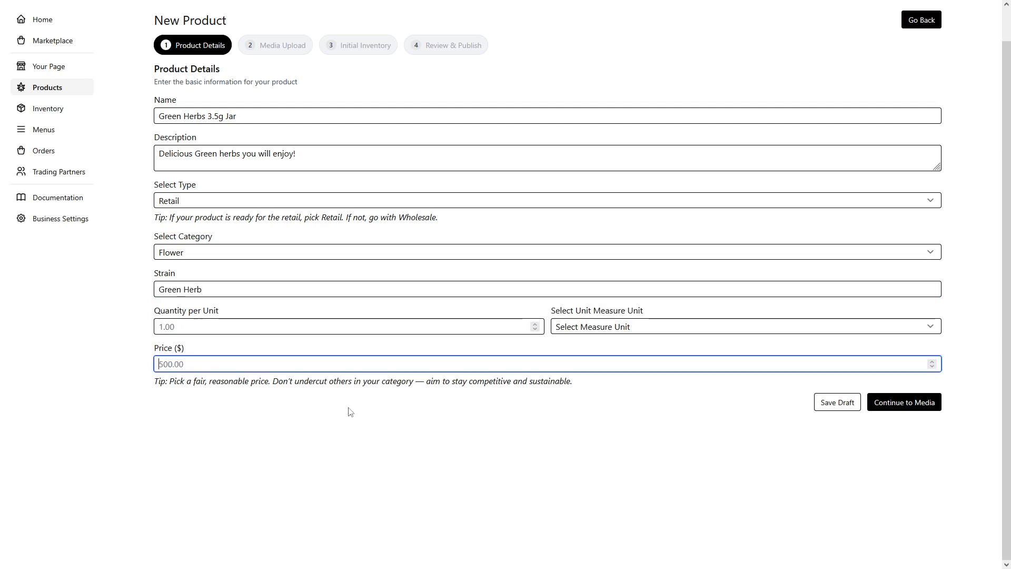
left_click(314, 327)
type("3.5")
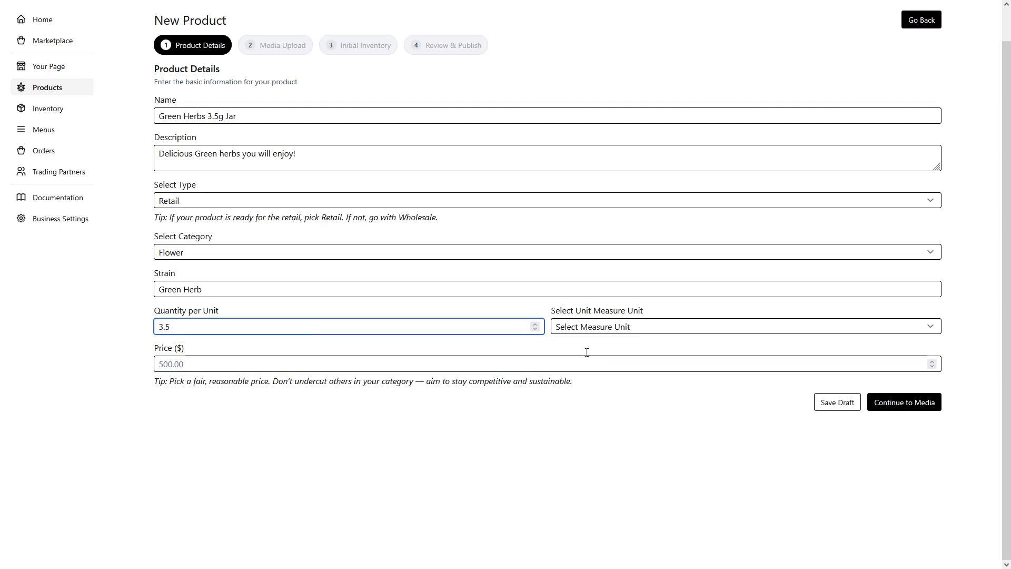
left_click(572, 331)
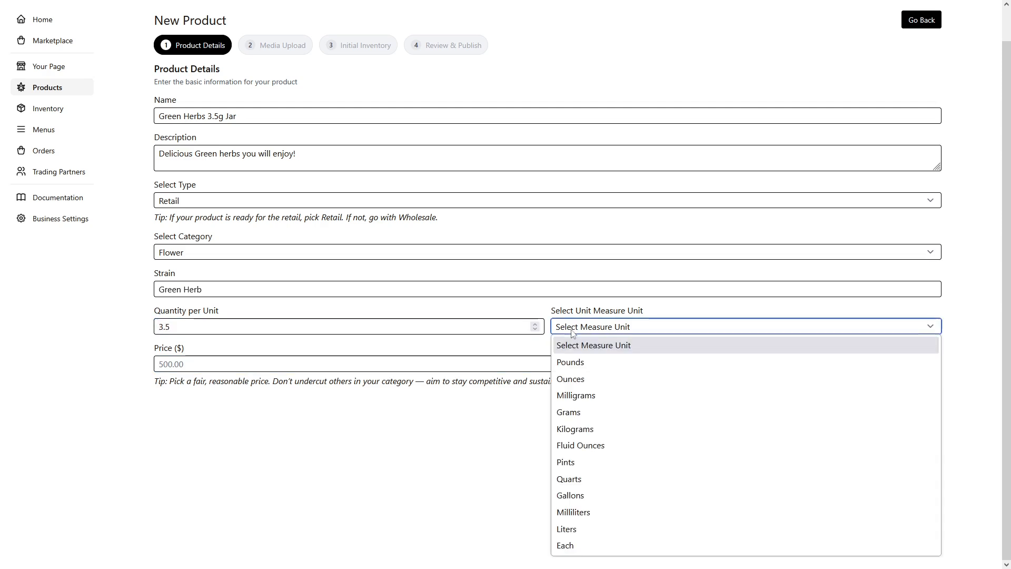
left_click(563, 411)
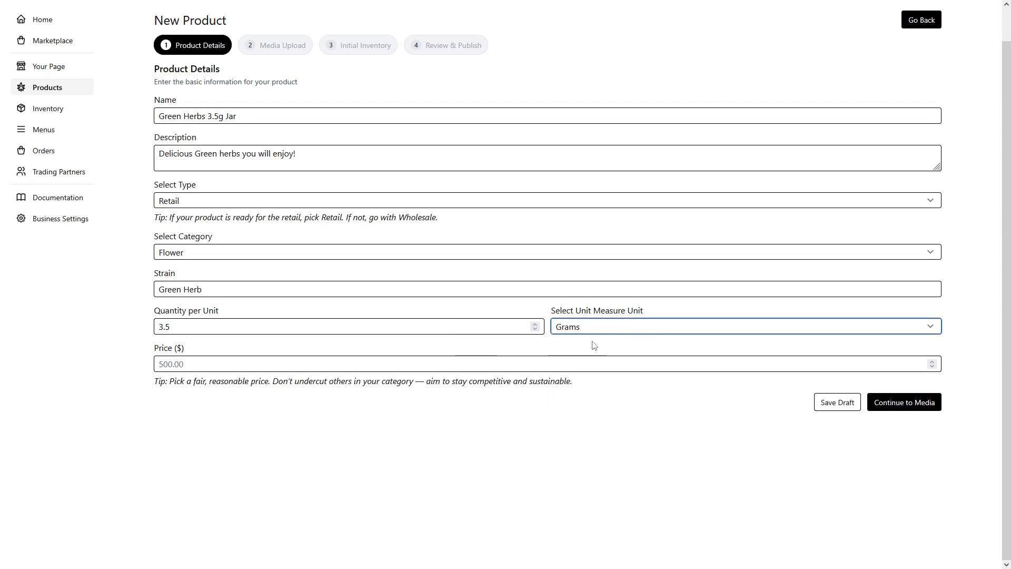
Set the product's price to $17 and continue to the media upload stage
left_click(399, 376)
left_click(397, 367)
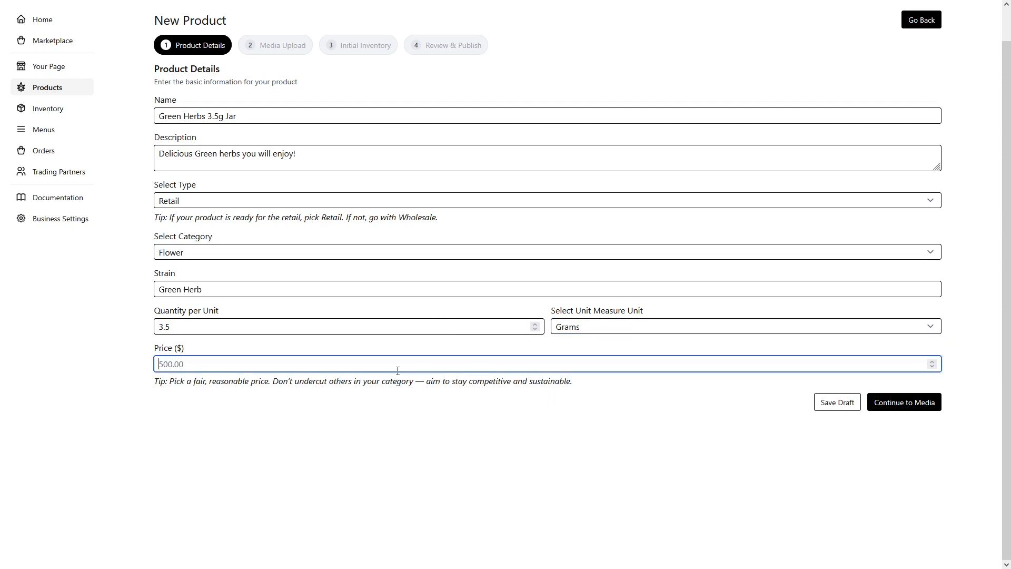
type("17")
left_click(588, 430)
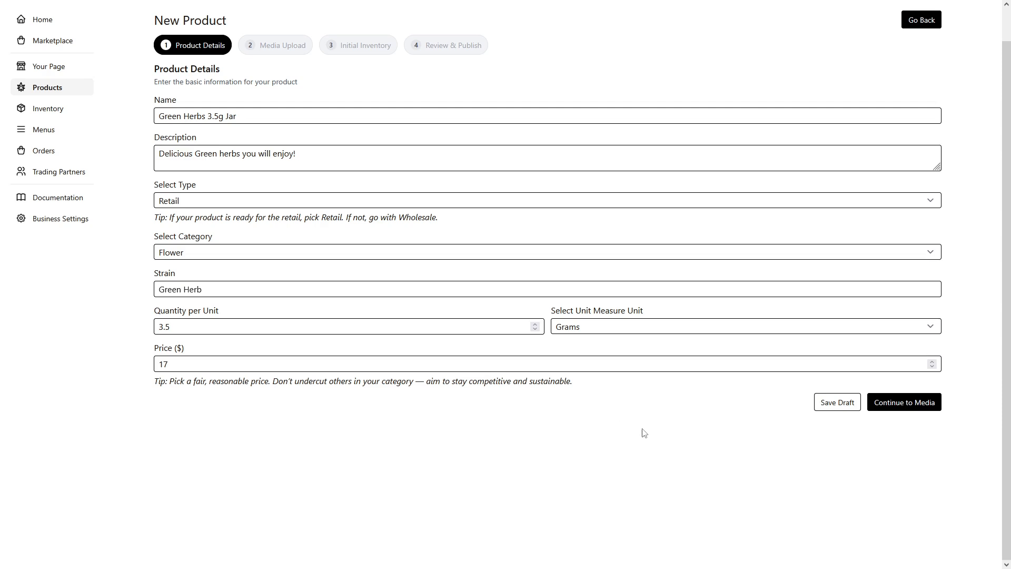
left_click(921, 407)
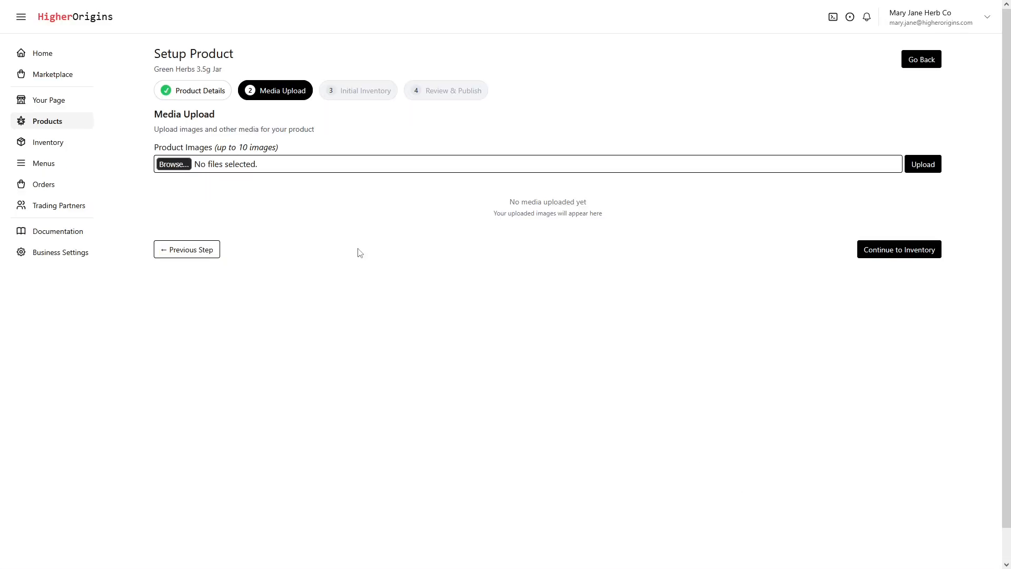
left_click(169, 166)
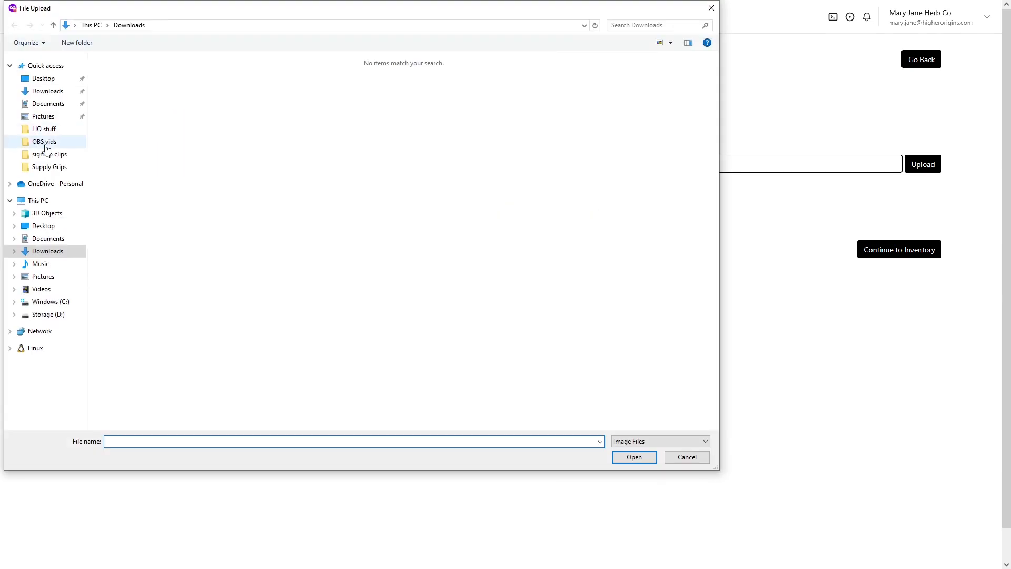
left_click(45, 79)
double_click(183, 77)
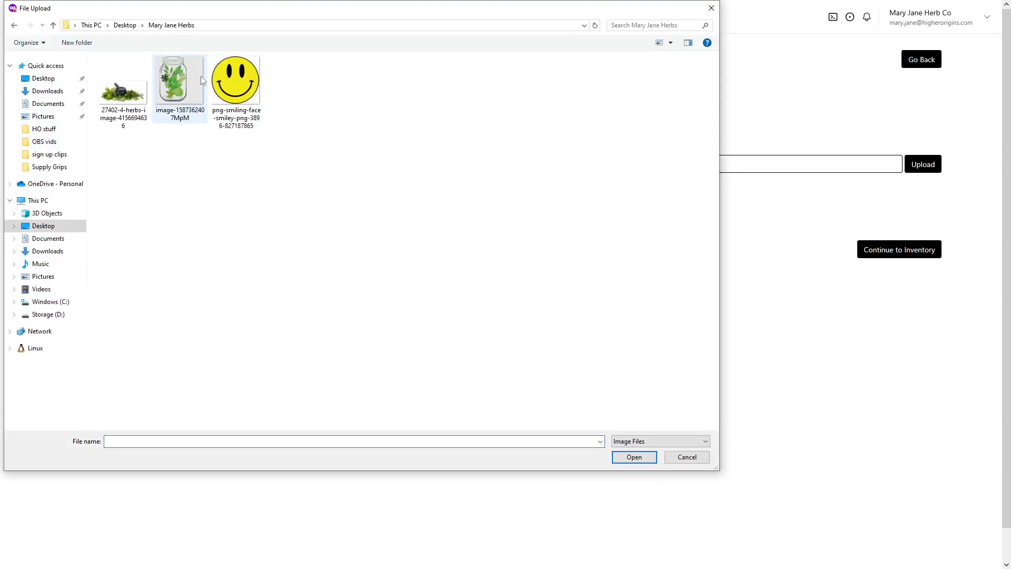
double_click(197, 92)
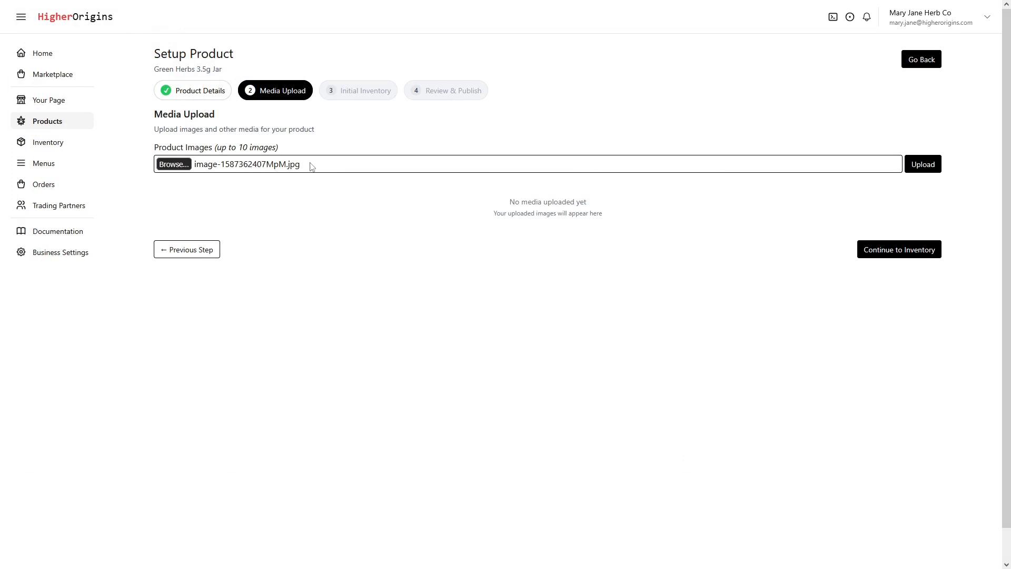
left_click(926, 252)
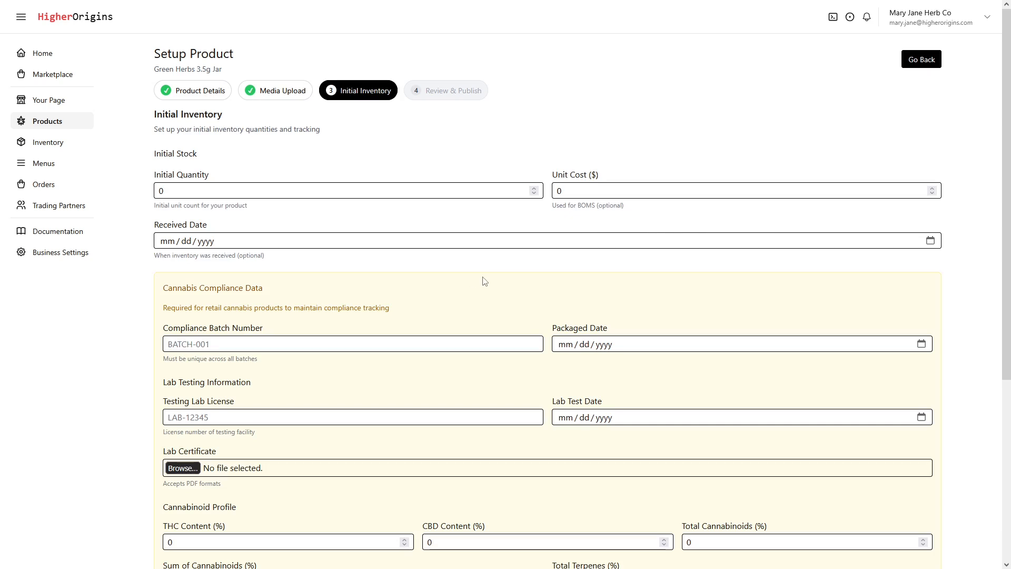
Set the initial stock quantity to 500 and the unit cost to $17
left_click(461, 191)
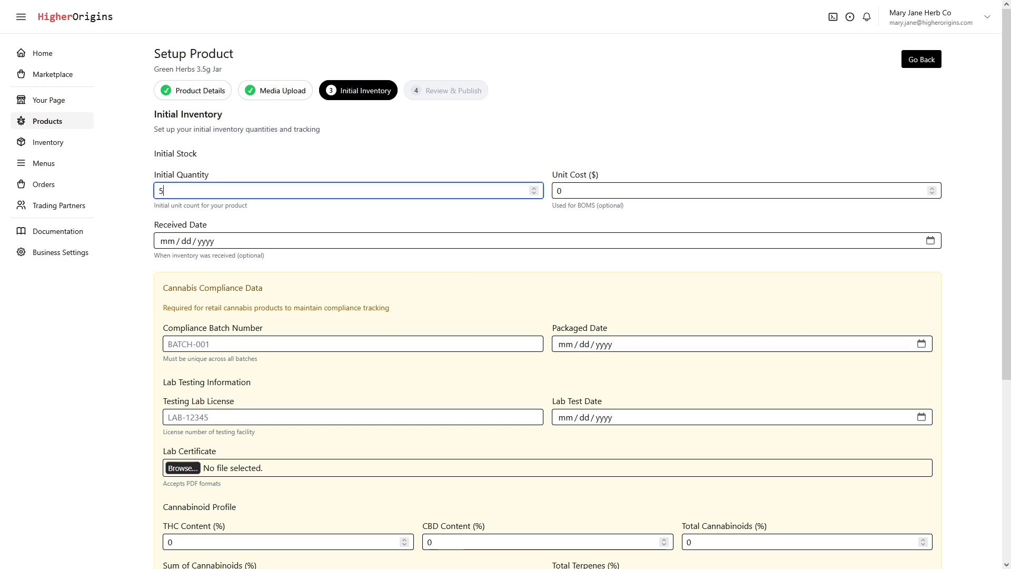
left_click(601, 191)
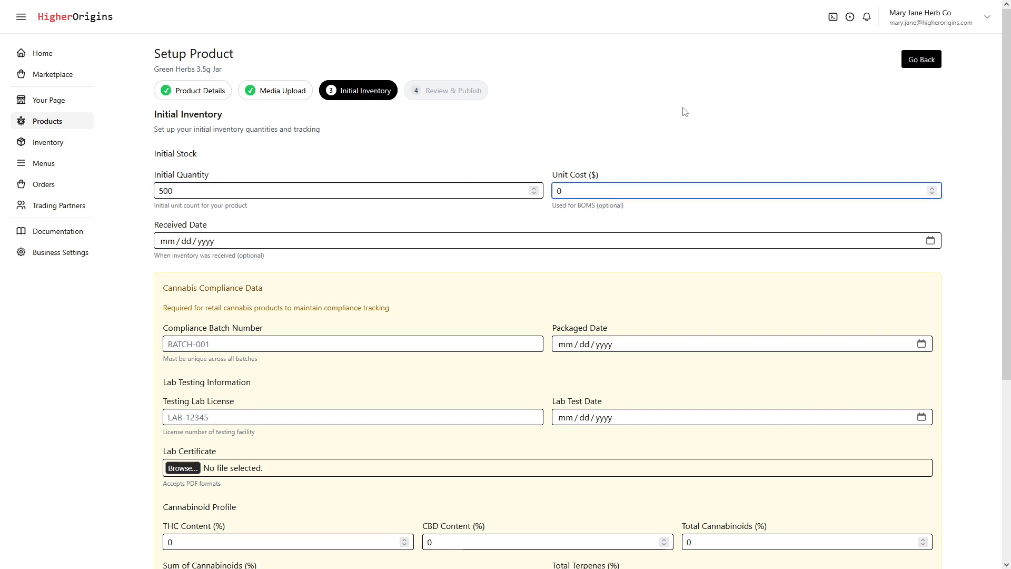
type("17")
key("ctrl+a")
type("17")
Set the inventory's received date to 09/14/2025
left_click(289, 241)
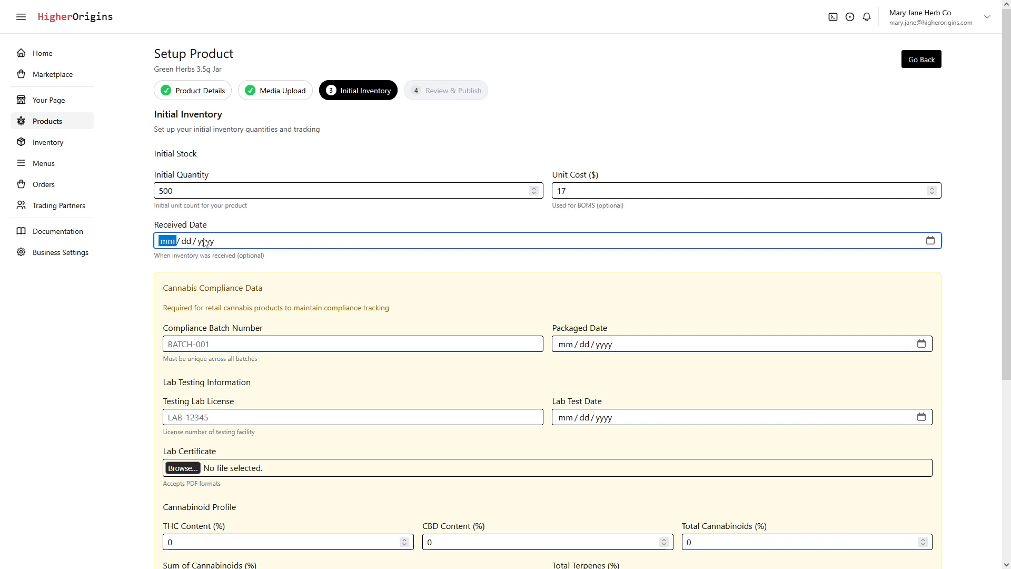
left_click(930, 241)
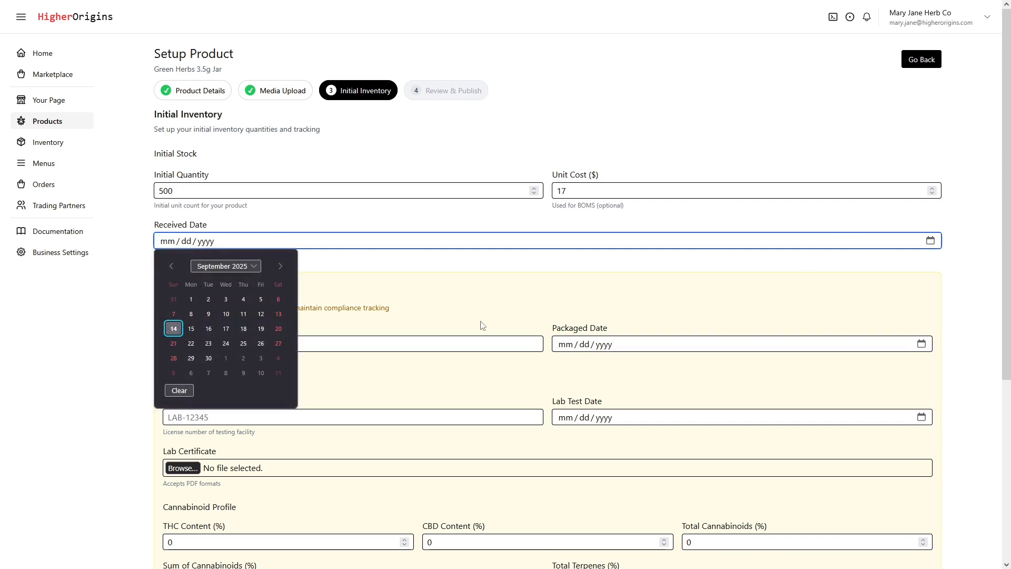
left_click(174, 328)
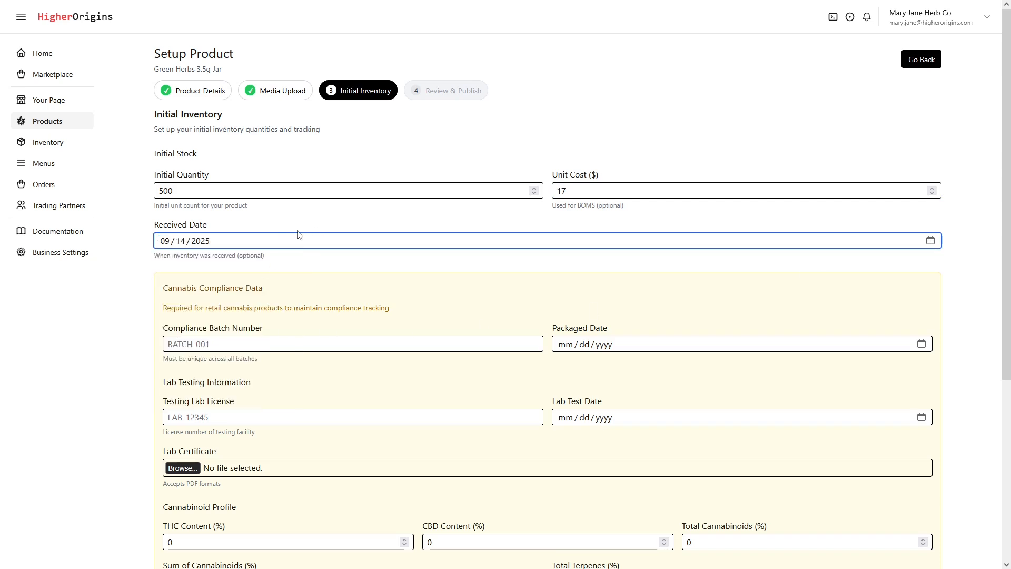
Attach main_certificate-analysis-template.pdf as the lab certificate in the cannabis compliance data
scroll(311, 242, "down", 2)
scroll(298, 211, "down", 3)
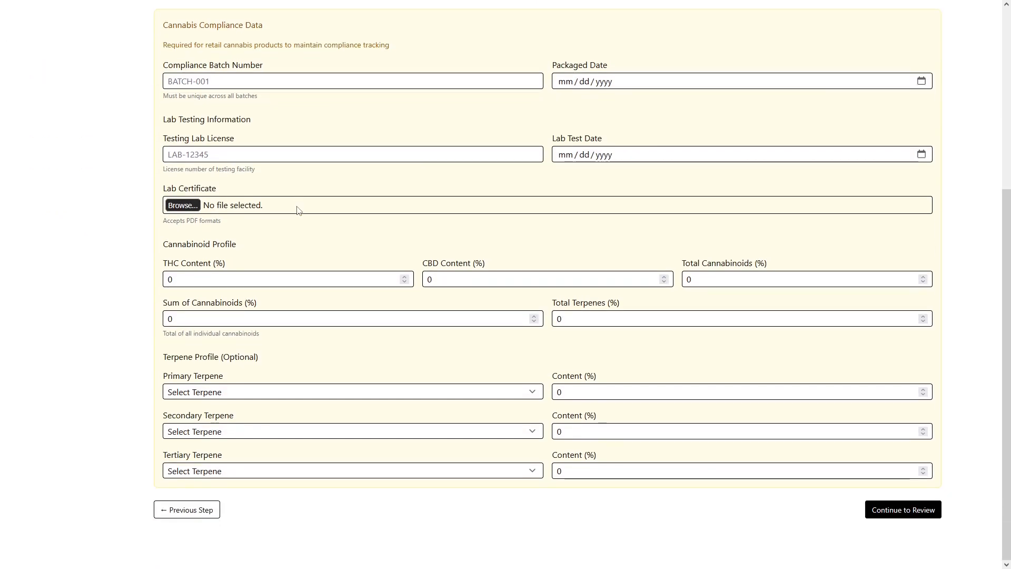
scroll(460, 429, "up", 3)
scroll(470, 343, "down", 2)
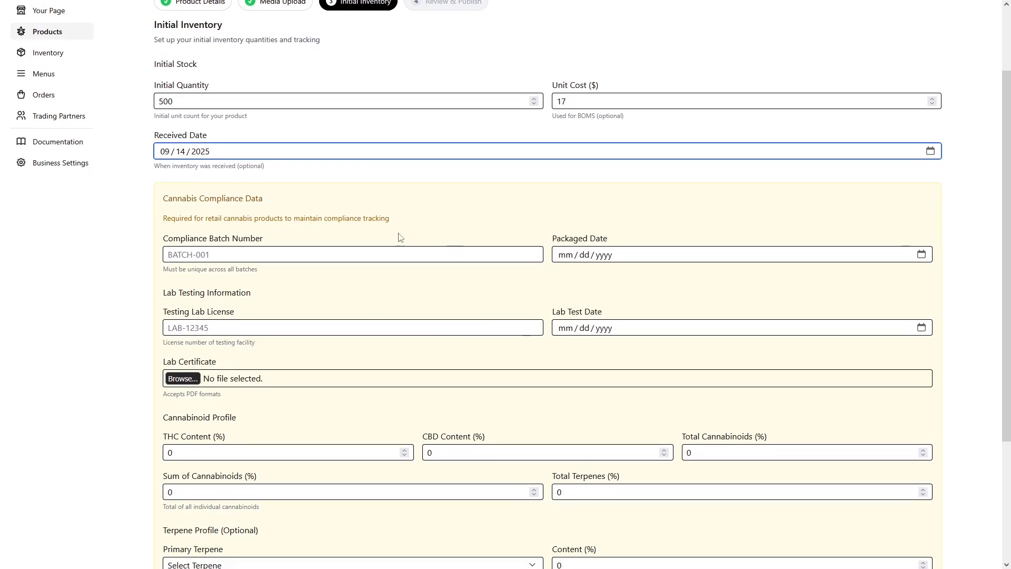
scroll(338, 200, "down", 3)
scroll(527, 158, "down", 2)
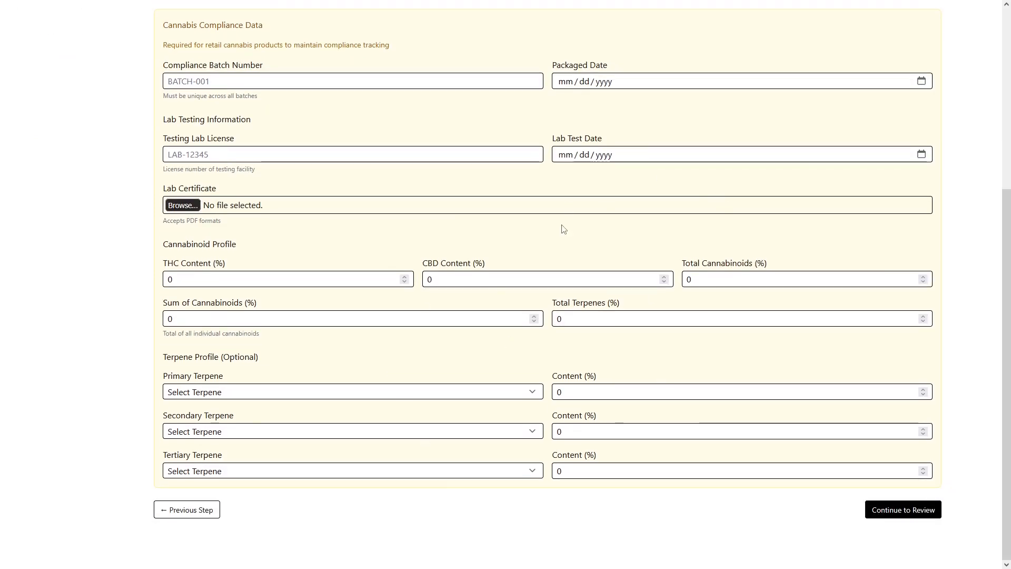
scroll(474, 263, "up", 2)
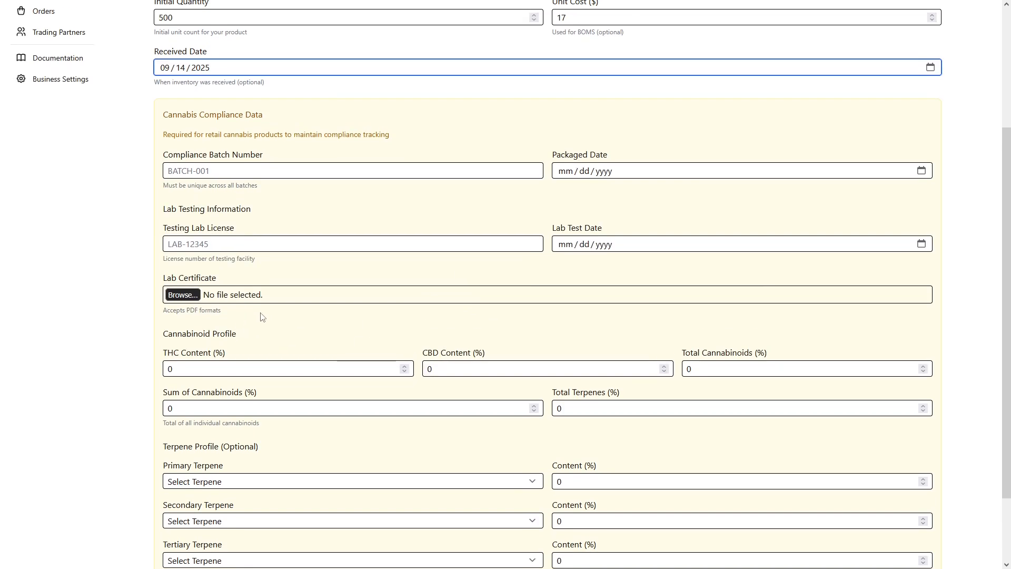
left_click(191, 297)
double_click(122, 91)
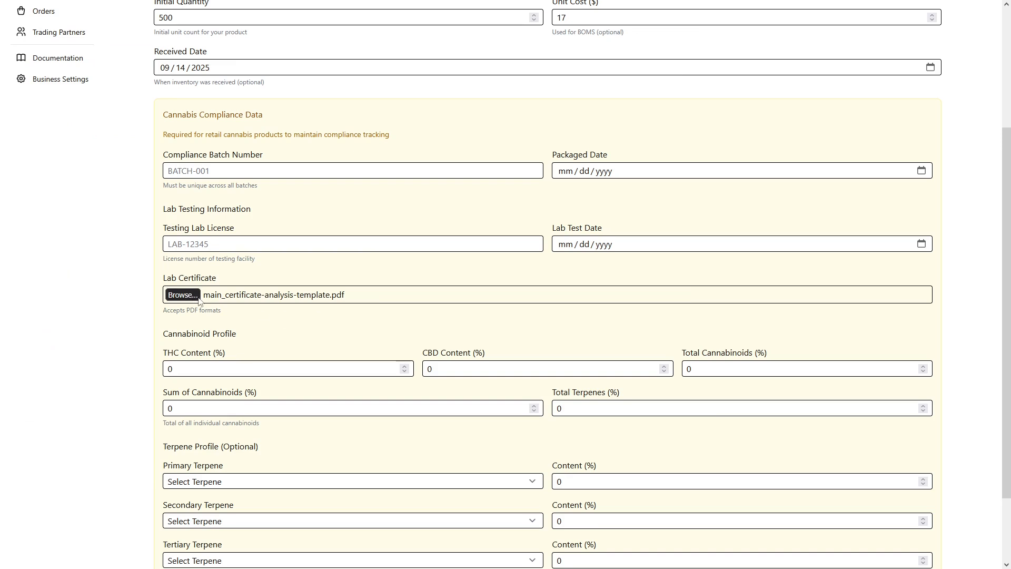
Set the terpene profile to primary Beta Pinene at 2%, secondary Ocimene at 1.5% and tertiary Citronellol at 1%
scroll(375, 294, "down", 2)
scroll(375, 294, "up", 2)
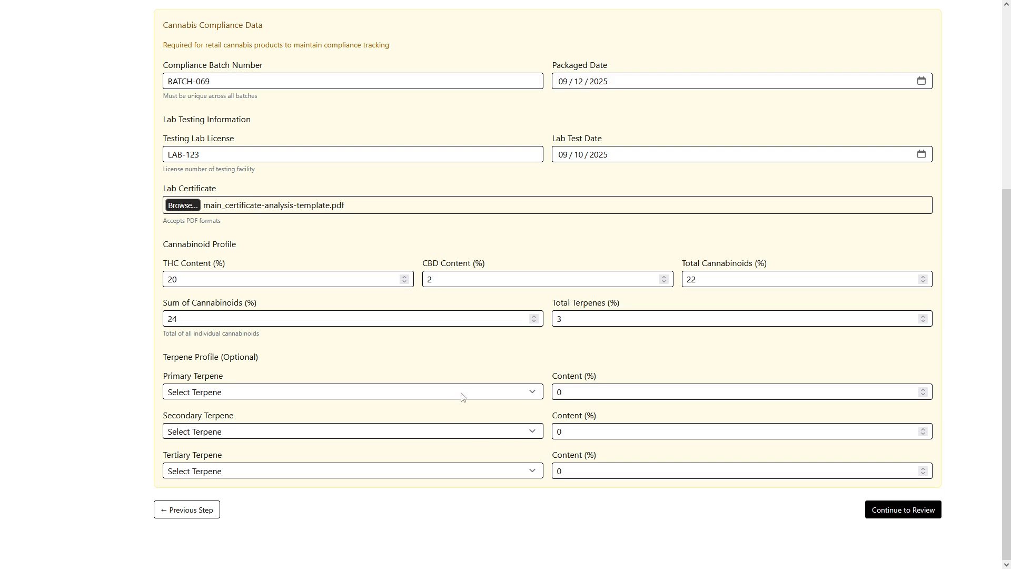
left_click(484, 395)
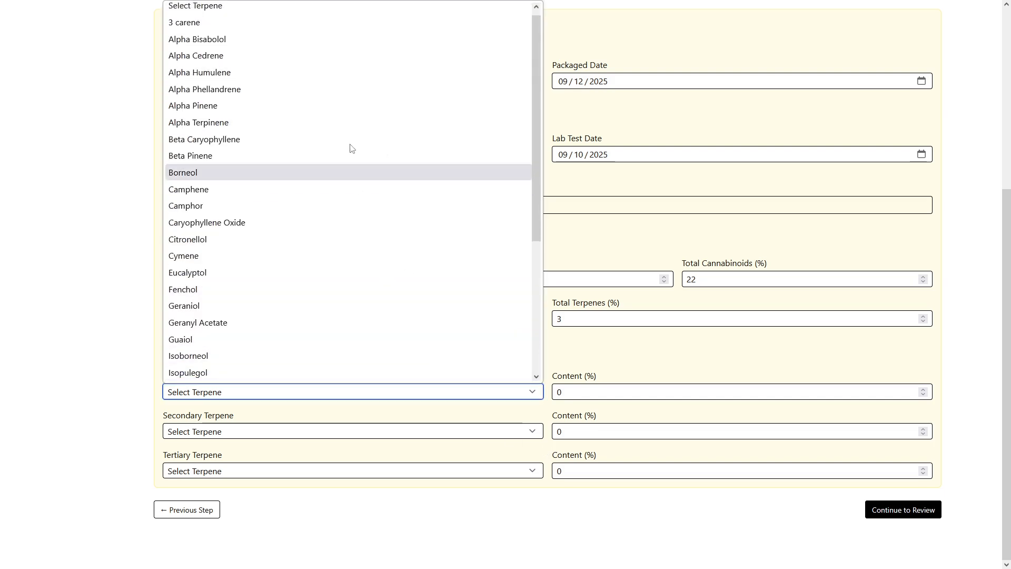
left_click(598, 363)
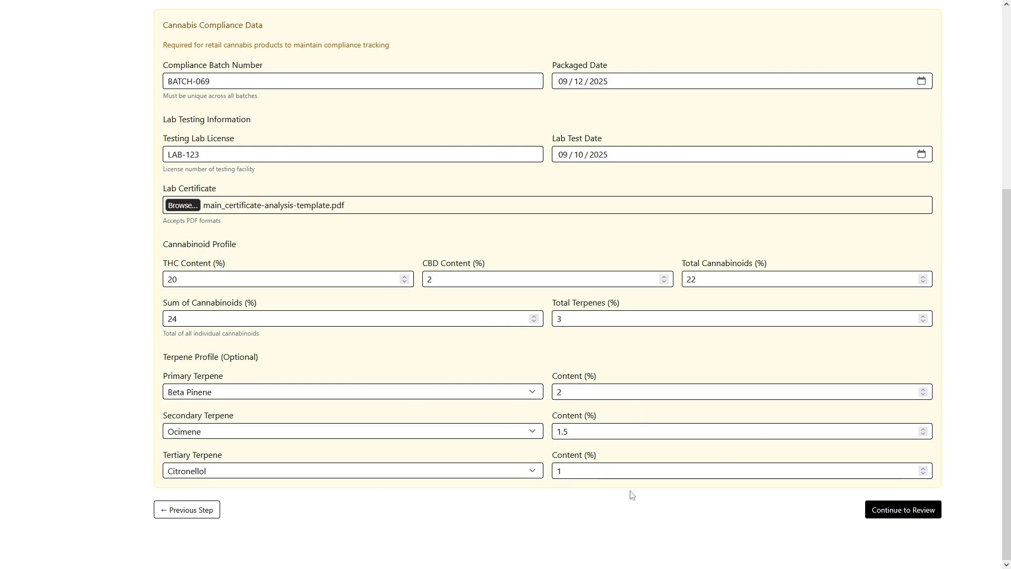
Submit the inventory and compliance data for review, and publish the Green Herbs 3.5g Jar product
left_click(905, 518)
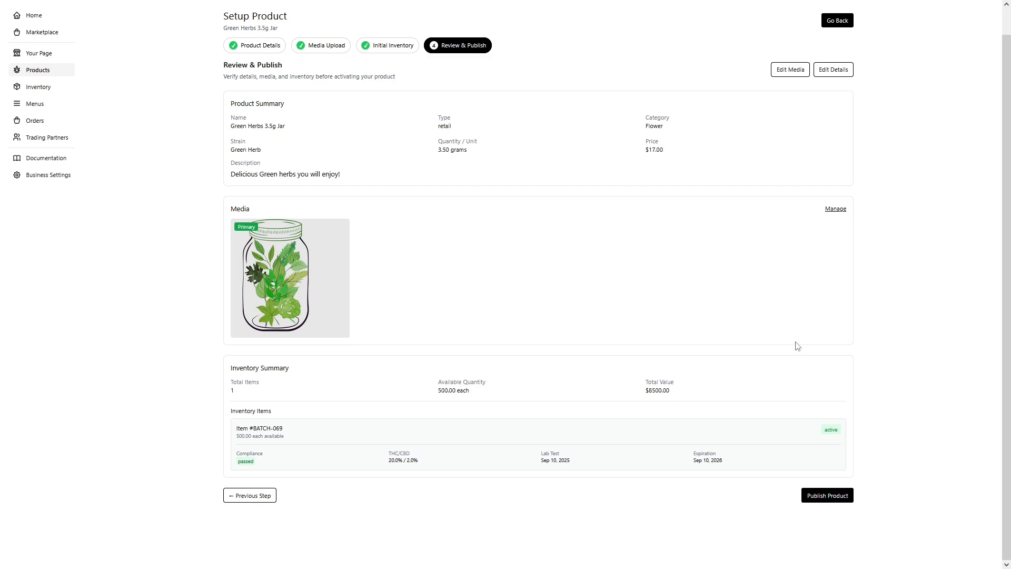
left_click(830, 497)
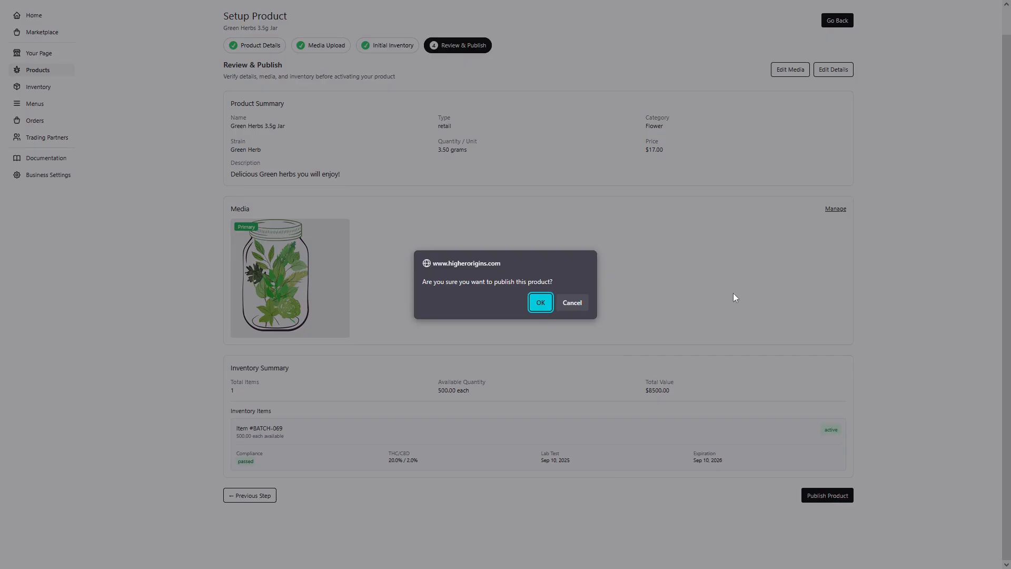
left_click(540, 304)
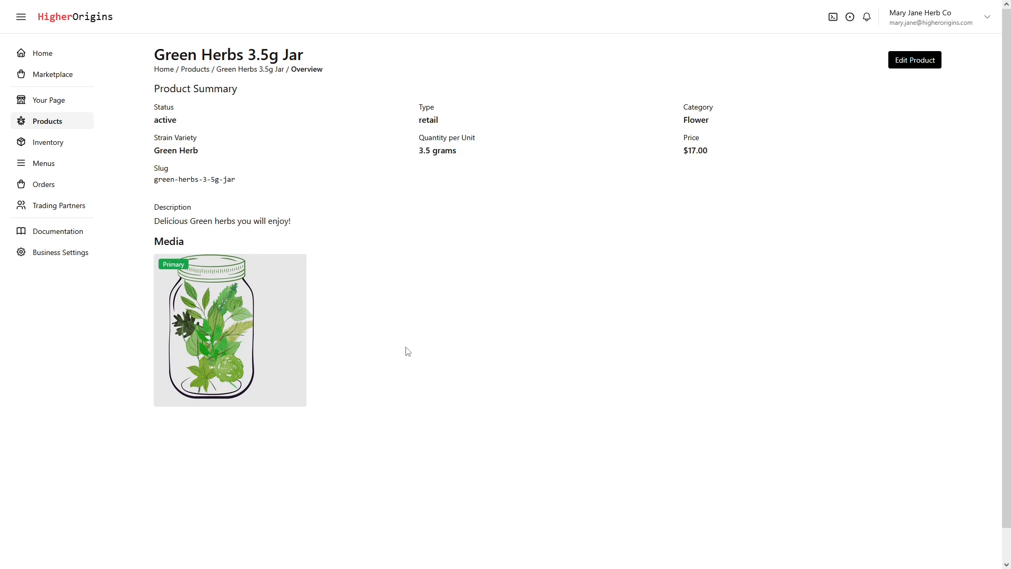
Open the Green Herbs 3.5g Jar product for editing from the list of active products
left_click(69, 133)
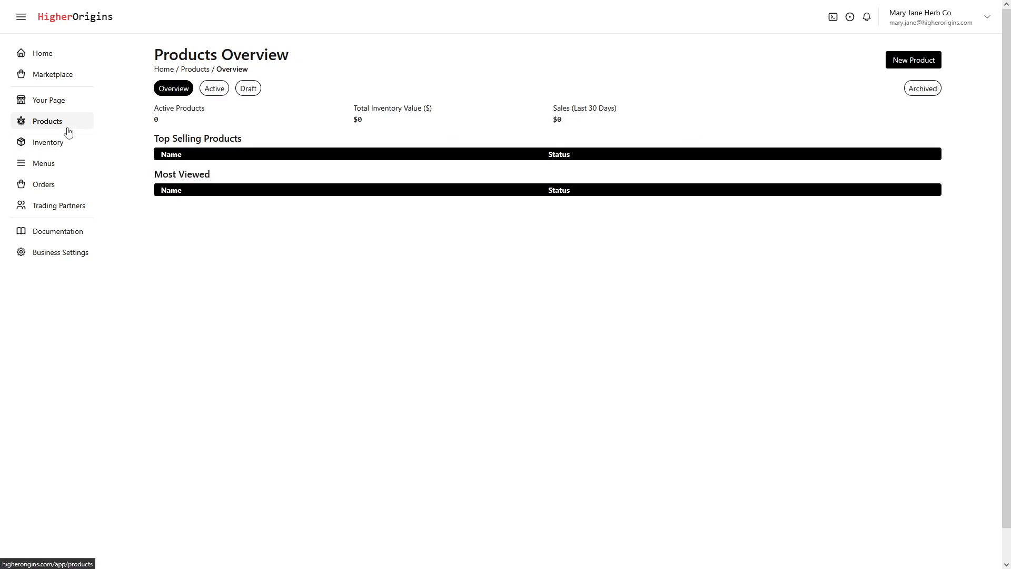
left_click(213, 90)
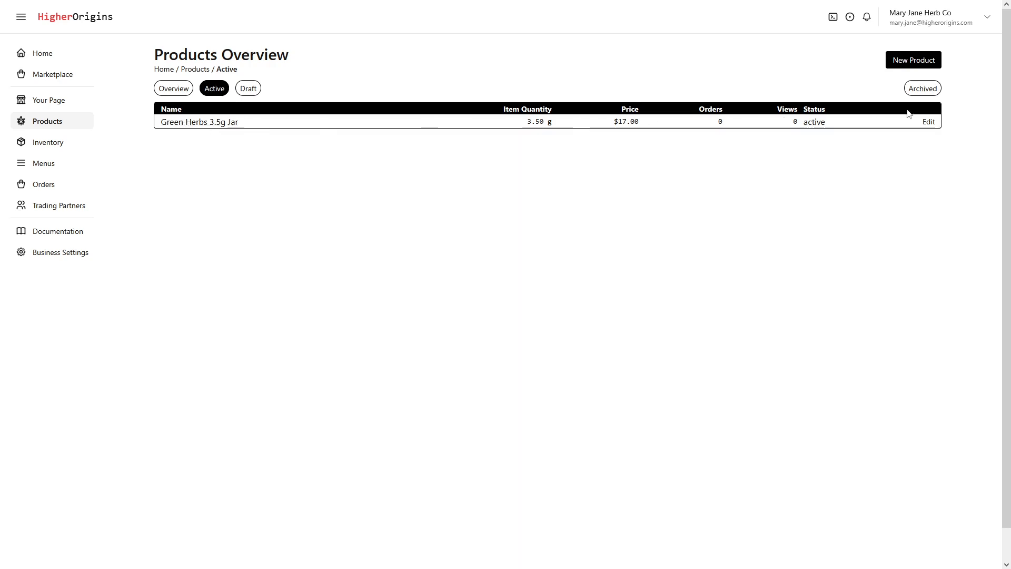
left_click(930, 123)
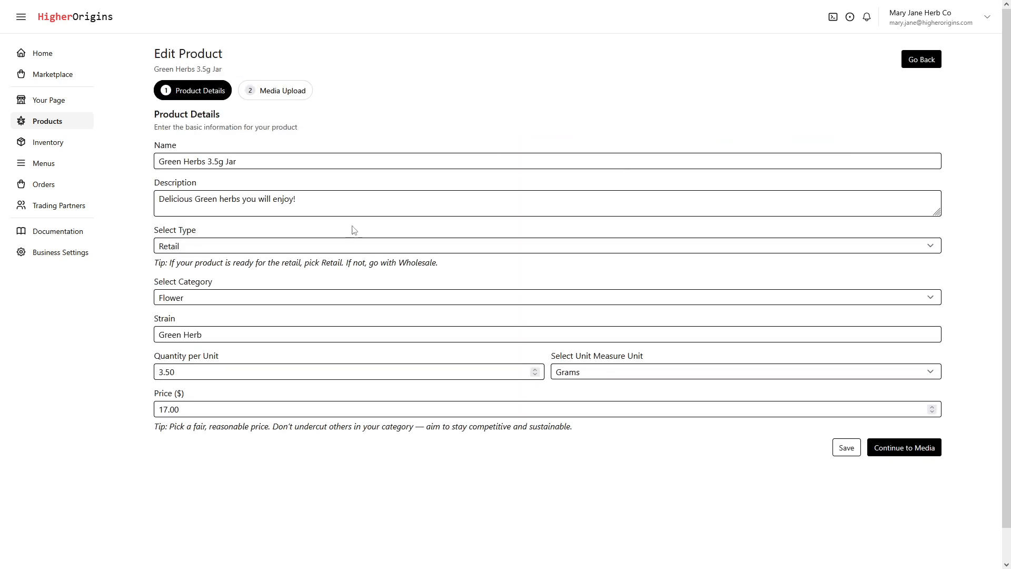